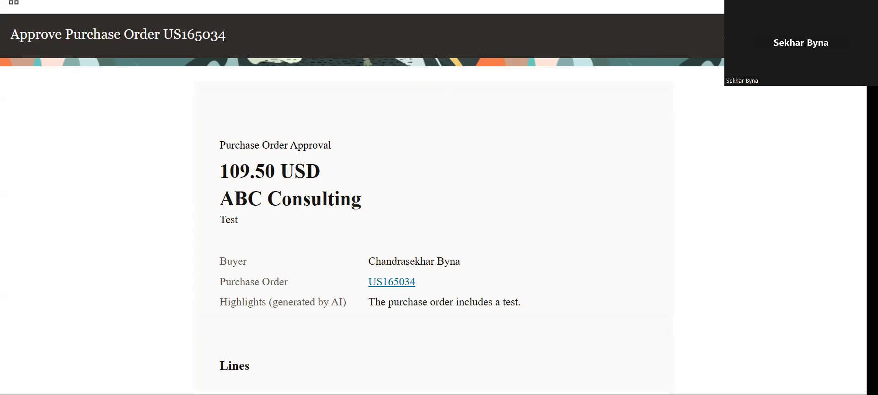
Go to the VISION home page and select the Procurement tab to reveal its quick actions and apps
scroll(363, 206, "down", 7)
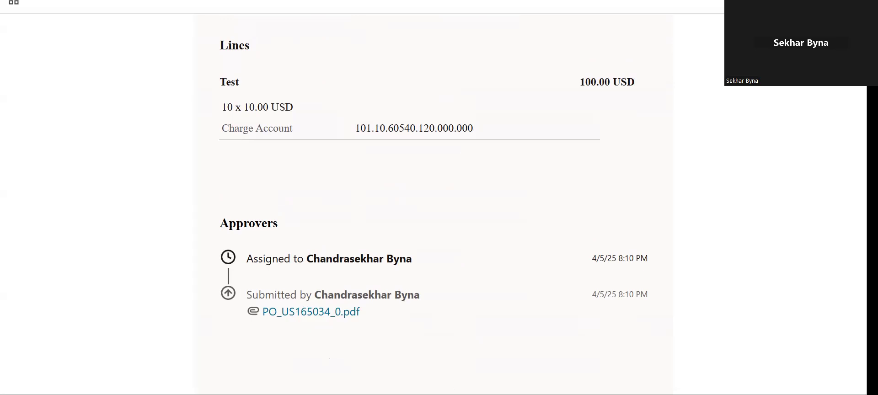
scroll(362, 206, "up", 7)
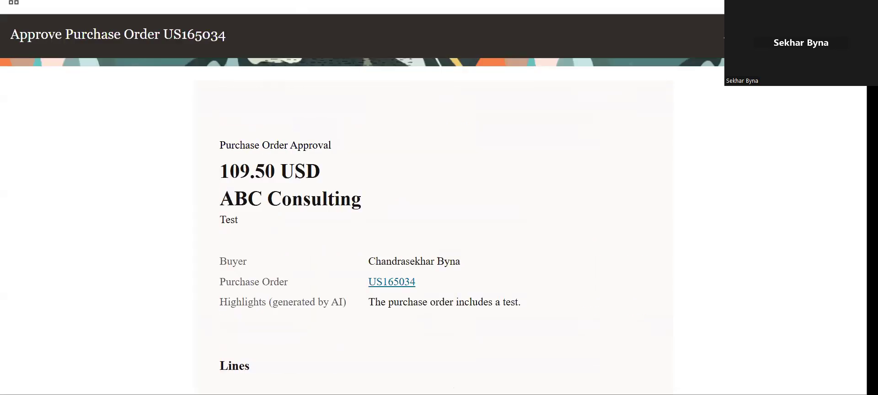
scroll(191, 28, "up", 1)
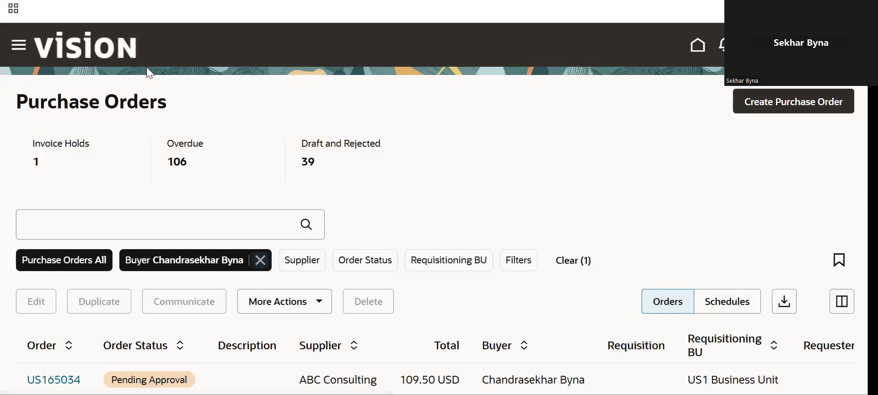
left_click(95, 50)
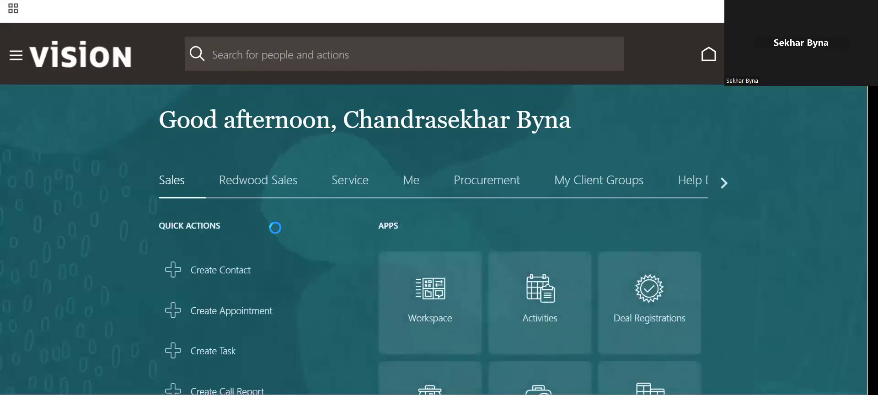
left_click(497, 180)
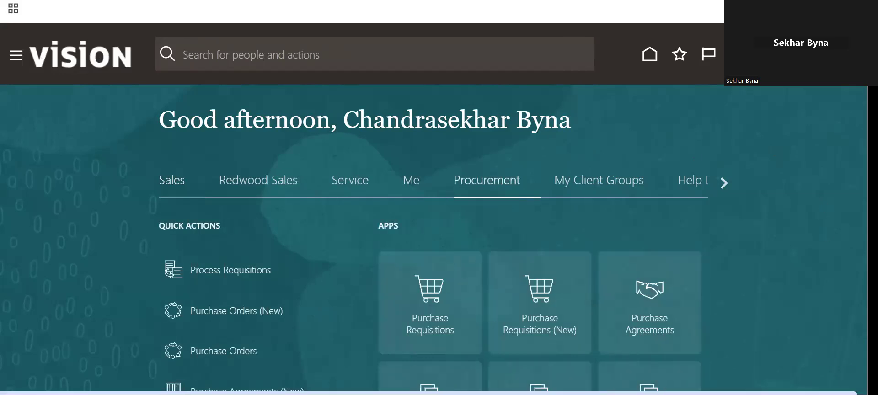
scroll(362, 229, "down", 4)
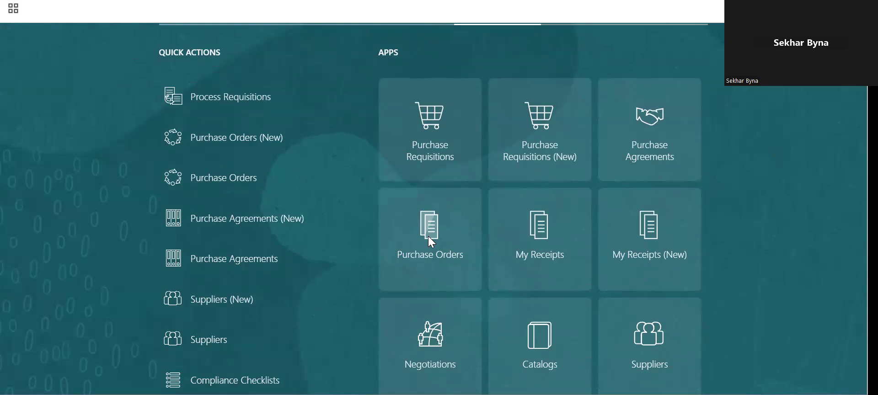
Try the Purchase Orders tile and Purchase Orders (New), returning to the home page after each
left_click(429, 236)
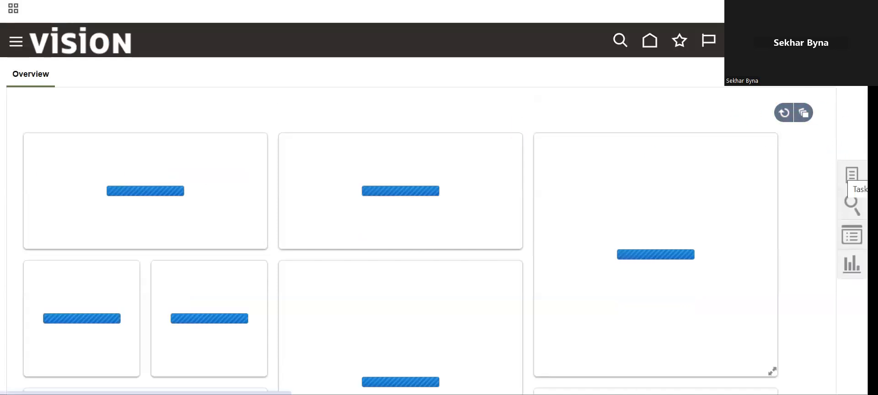
left_click(116, 48)
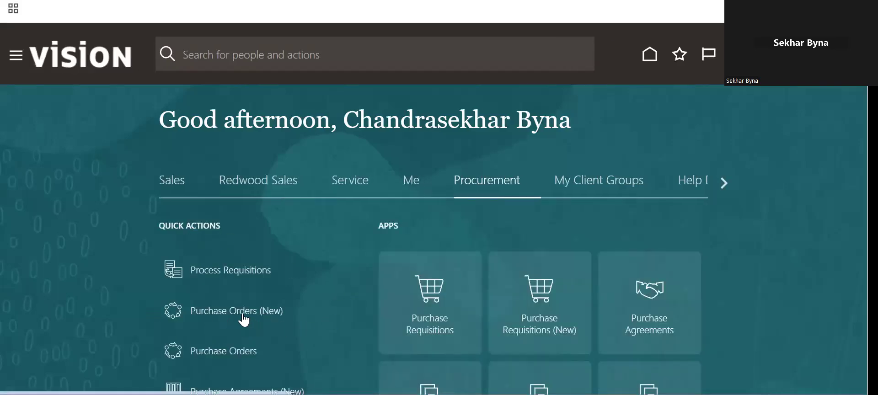
left_click(243, 315)
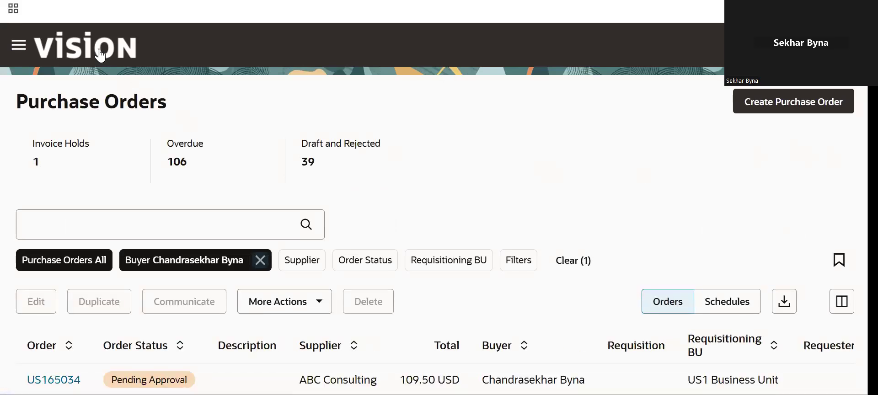
left_click(101, 56)
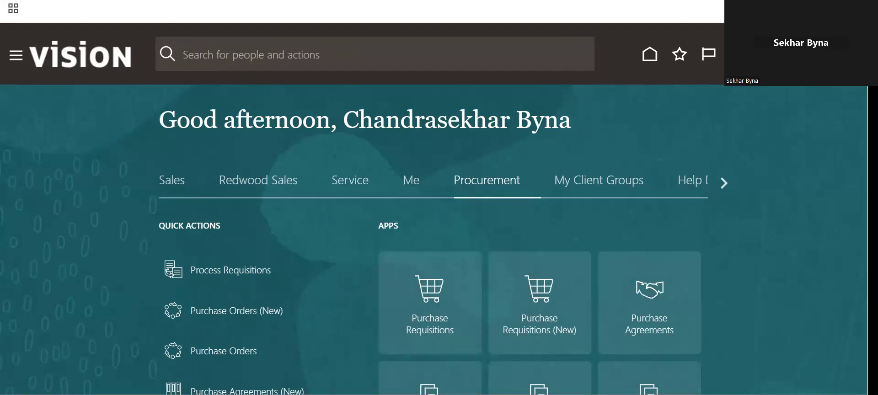
In Setup and Maintenance, show All Tasks under Initial Users and launch Create Implementation Users
left_click(738, 54)
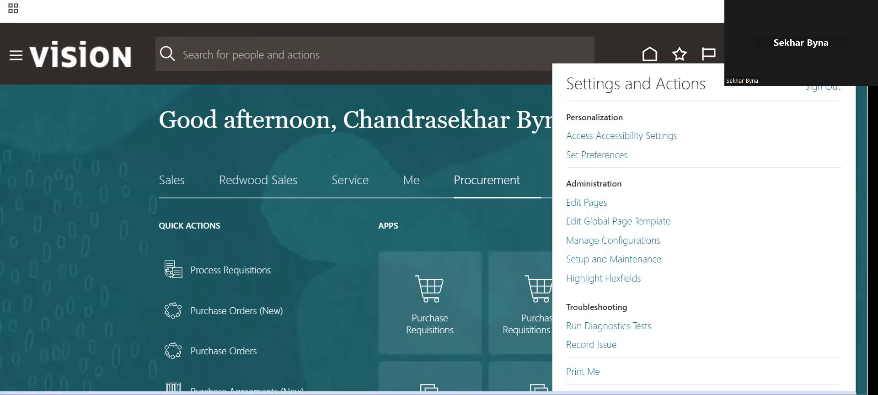
left_click(646, 264)
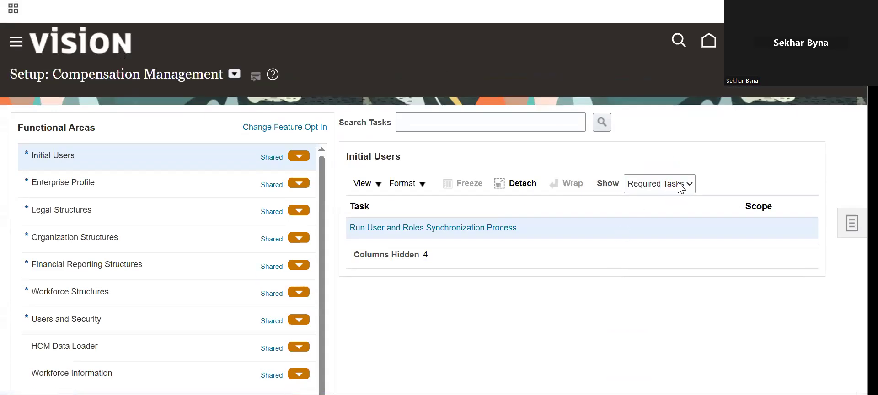
left_click(681, 188)
left_click(665, 203)
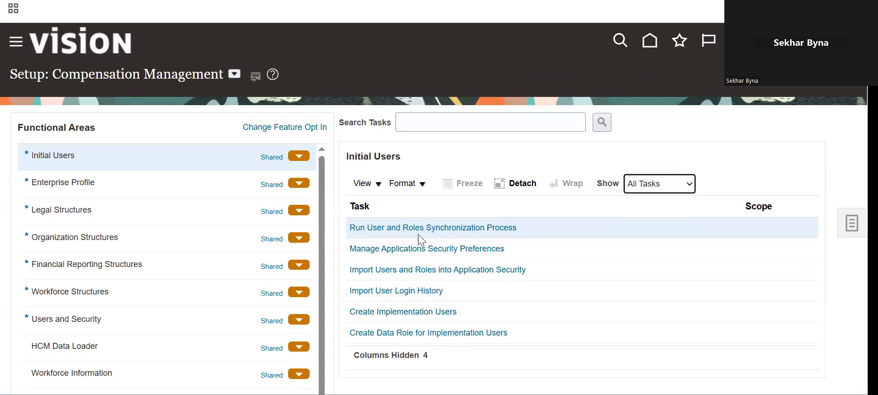
left_click(447, 311)
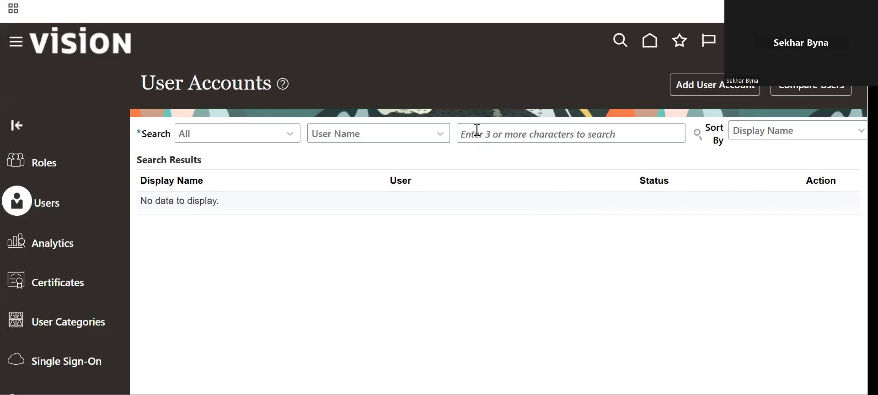
Search User Accounts for the user's login name and open that account's details
left_click(477, 131)
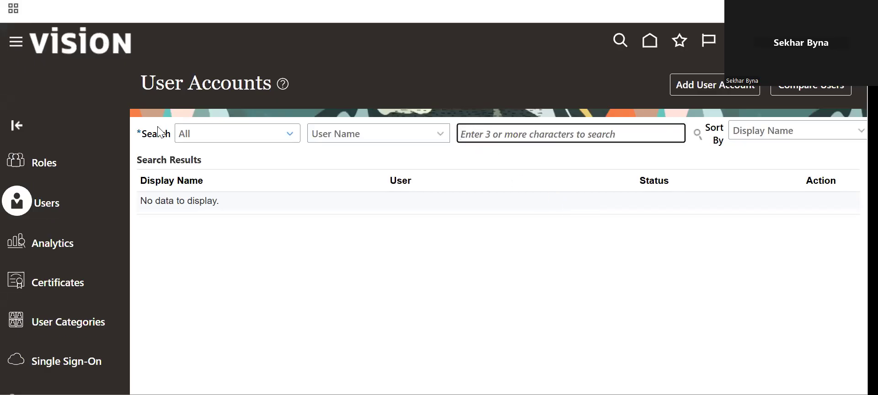
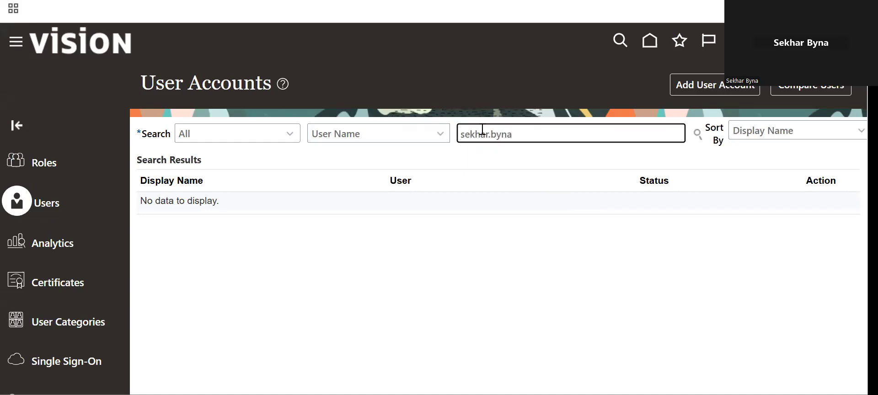
left_click(697, 132)
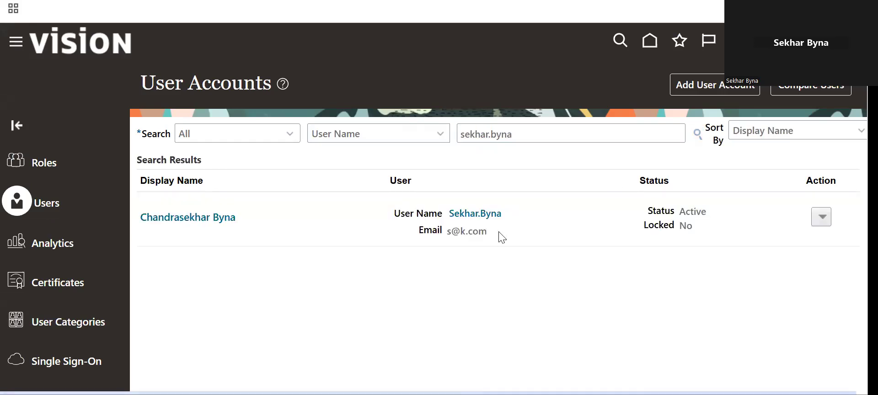
left_click(476, 214)
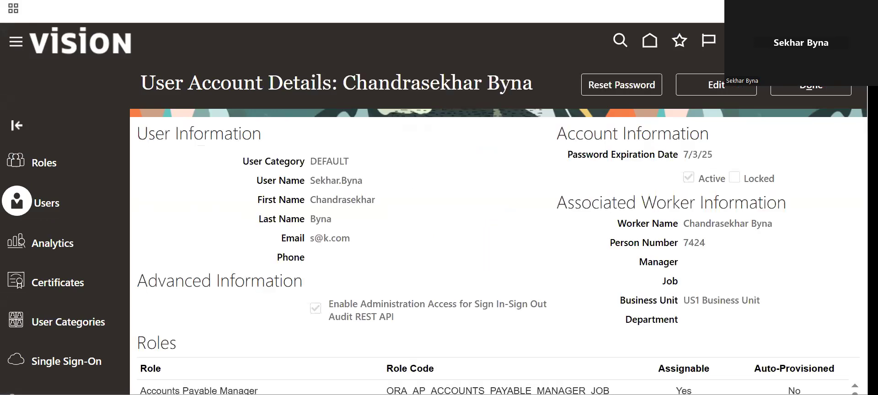
Scroll the account's Roles table and highlight the XX_PO_REDWOOD_ENABLING role
scroll(498, 252, "down", 3)
scroll(494, 329, "down", 10)
left_click_drag(855, 371, 855, 392)
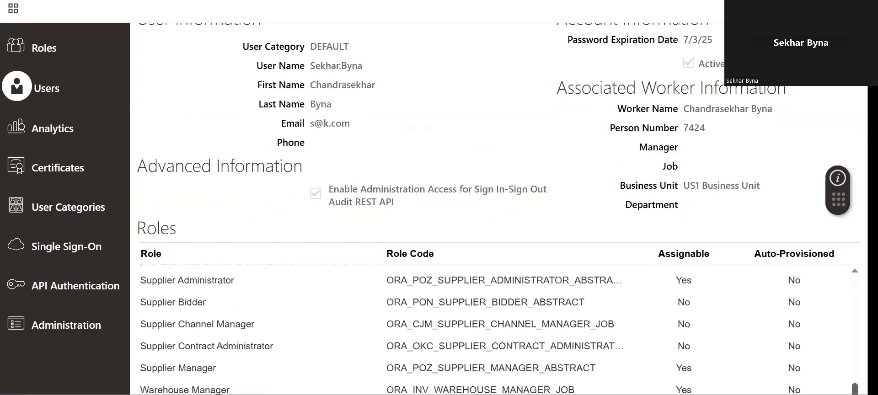
scroll(494, 209, "down", 1)
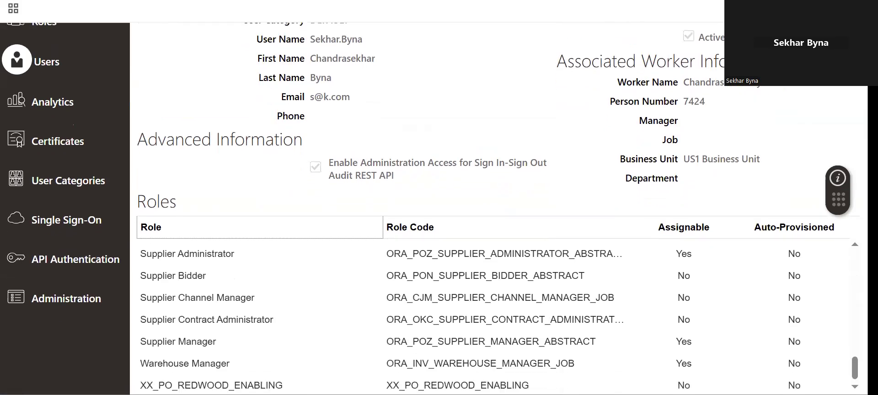
left_click(212, 382)
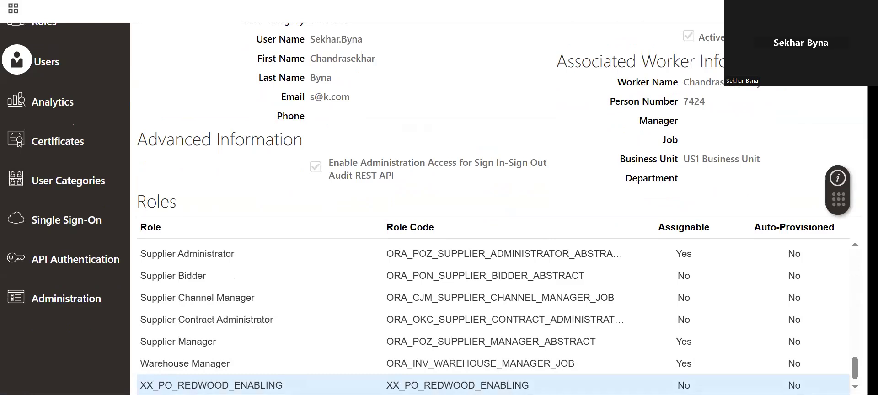
scroll(602, 139, "up", 5)
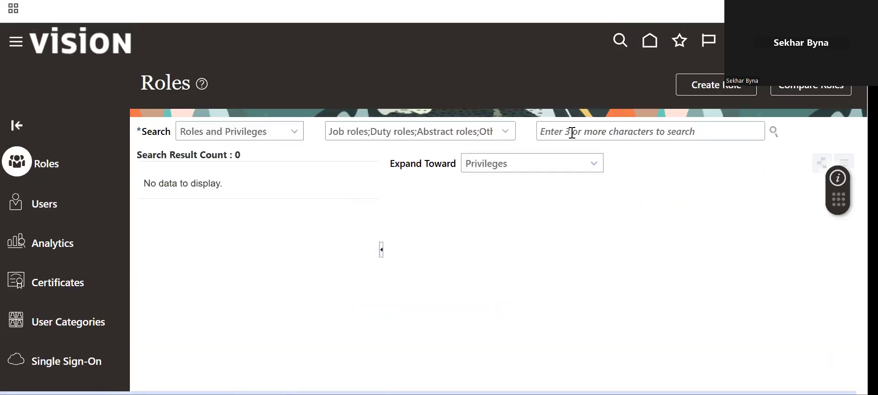
Search roles for 'xx_p', pick XX_PO_REDWOOD_ENABLING, and bring up its role card actions menu
left_click(634, 129)
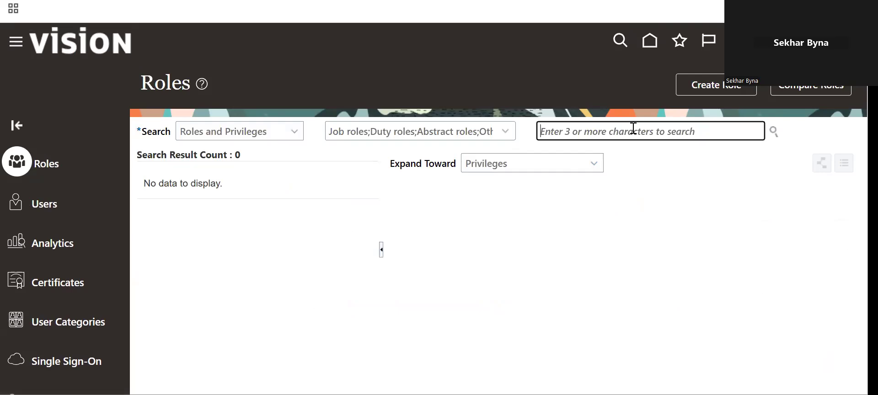
type("xx_p")
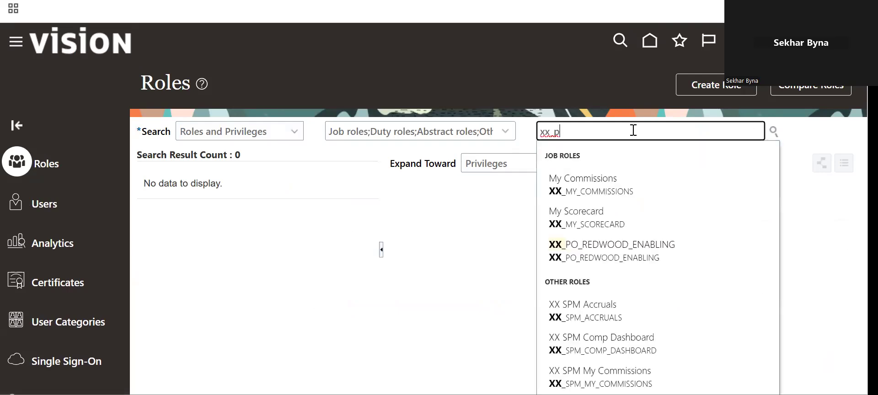
left_click(639, 183)
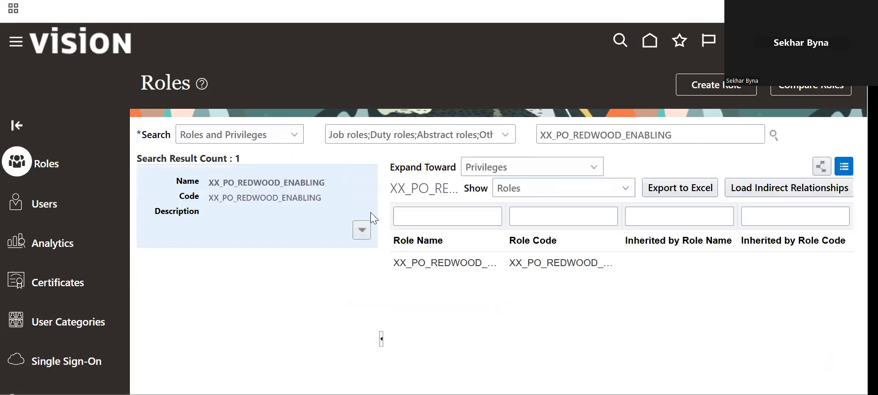
left_click(362, 230)
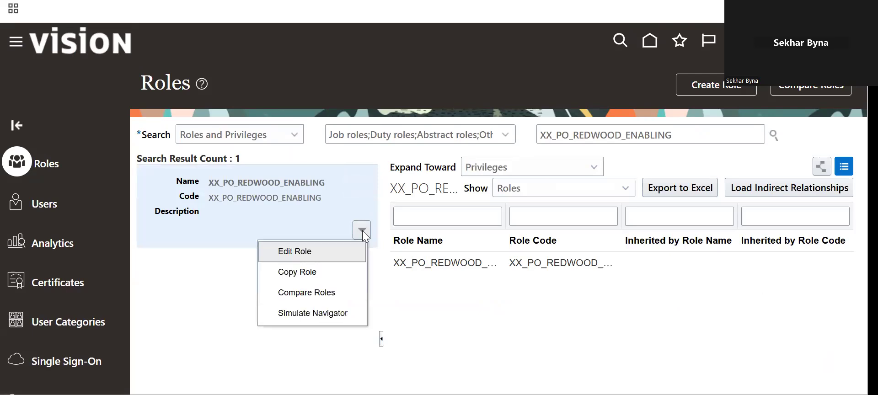
In Edit Role, inspect the Redwood purchase order and Manage Scheduled Job Definition privileges, then cancel
left_click(315, 249)
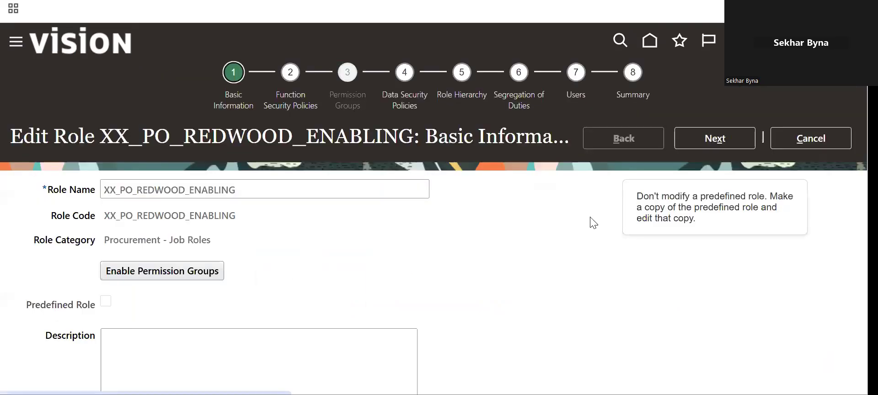
left_click(717, 139)
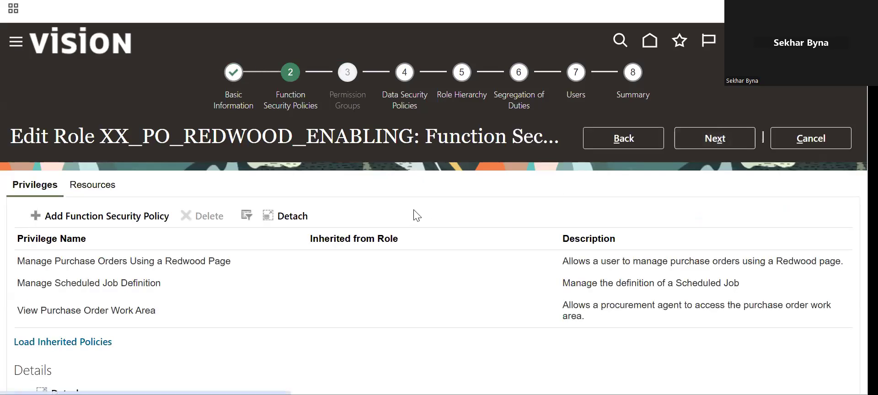
left_click(18, 265)
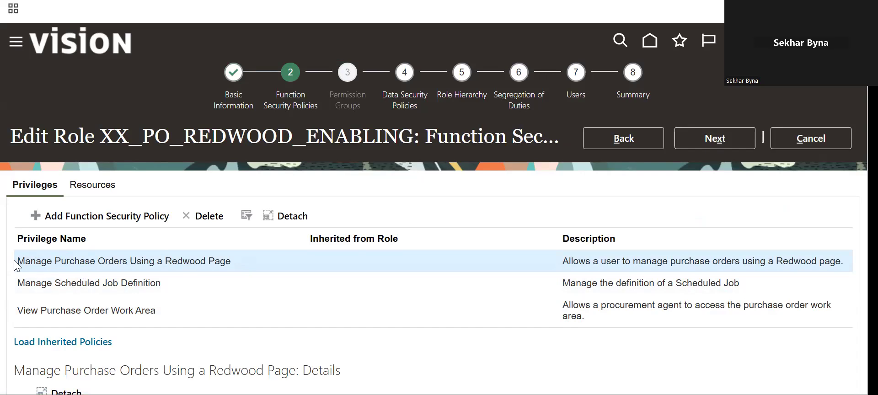
left_click(16, 284)
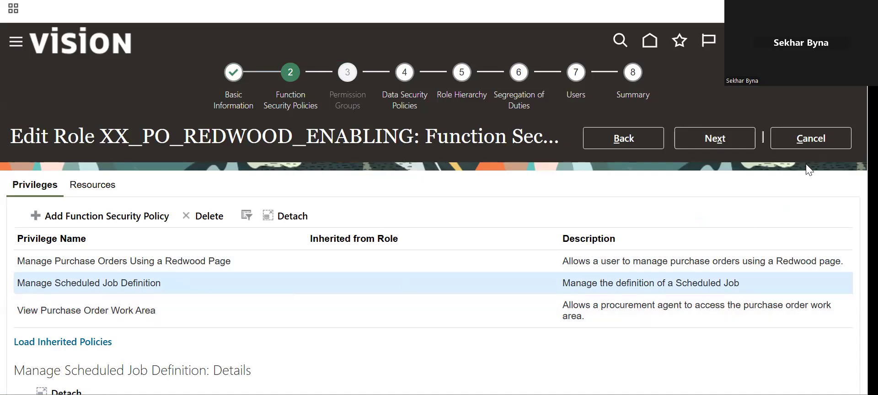
left_click(798, 142)
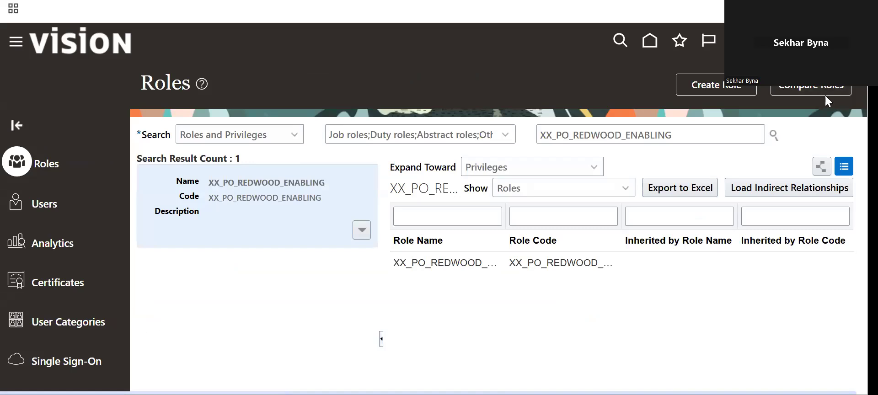
In Setup and Maintenance, show All Tasks under Initial Users, then go back to the VISION home page
left_click(741, 41)
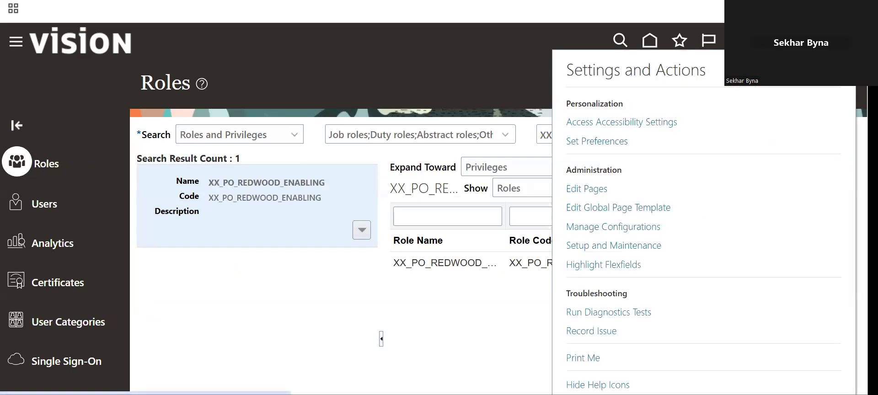
left_click(626, 246)
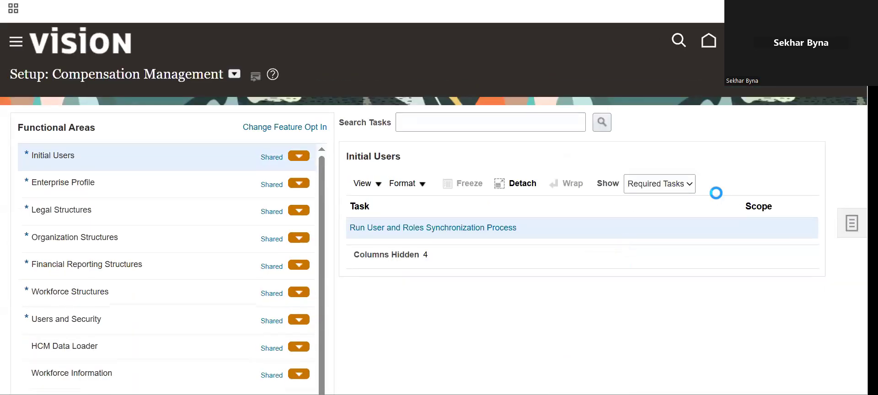
left_click(688, 188)
left_click(665, 206)
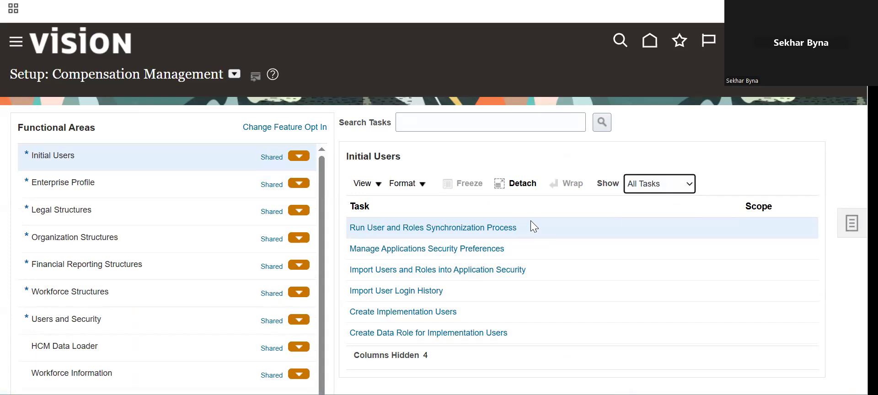
left_click(116, 38)
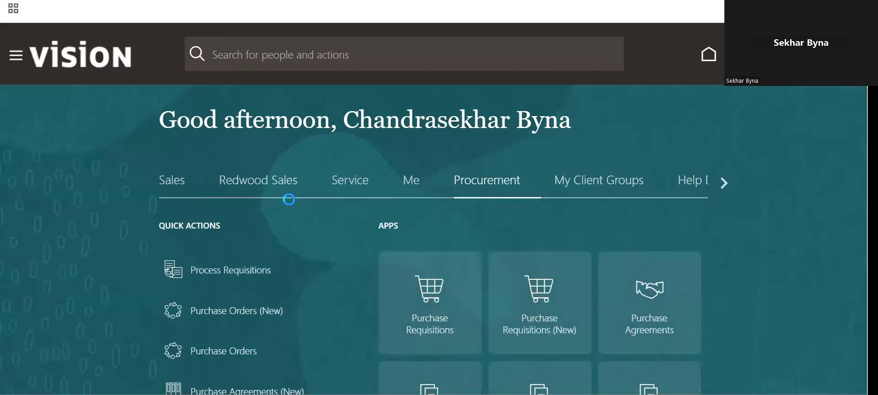
Open order US165034 in Purchase Orders (New), then its Approve Purchase Order notification from the bell
left_click(273, 317)
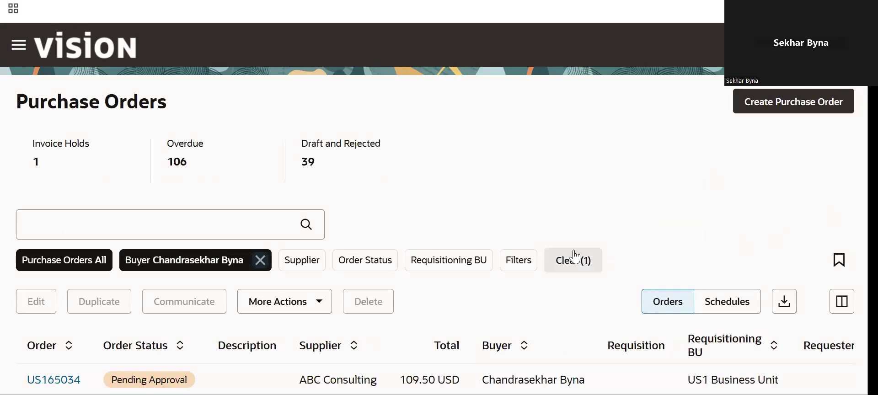
left_click(54, 379)
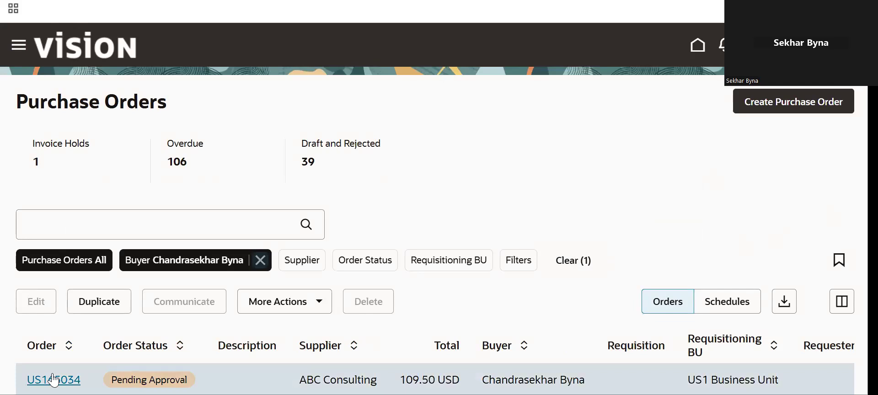
left_click(54, 380)
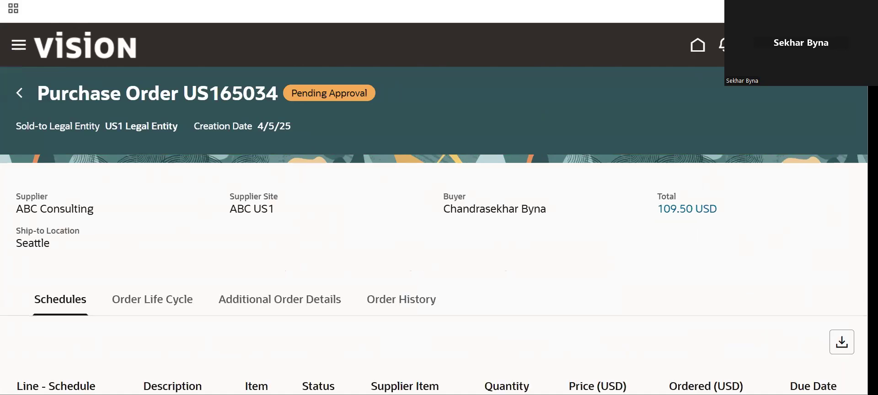
left_click(726, 45)
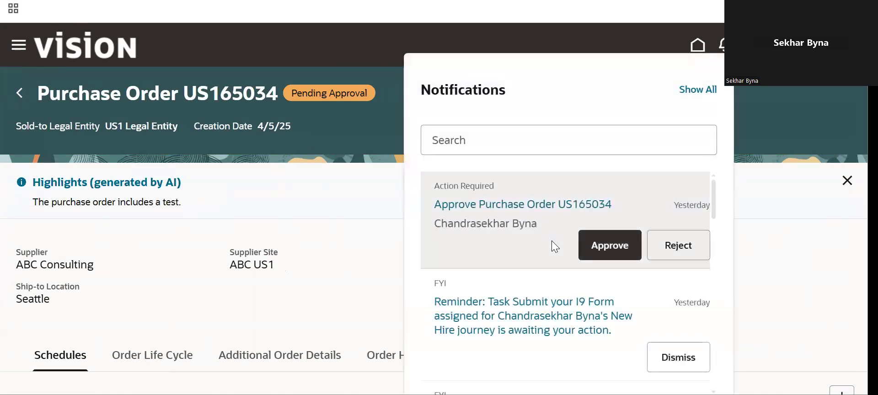
left_click(501, 202)
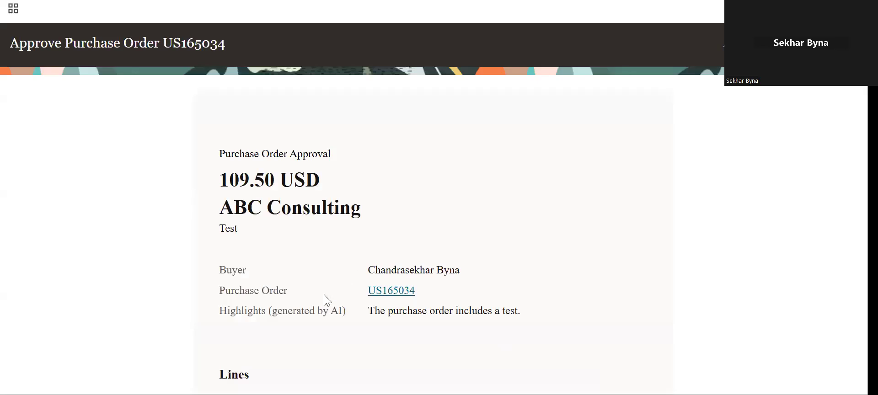
Select the Highlights (generated by AI) row reading 'The purchase order includes a test.'
left_click_drag(219, 313, 491, 310)
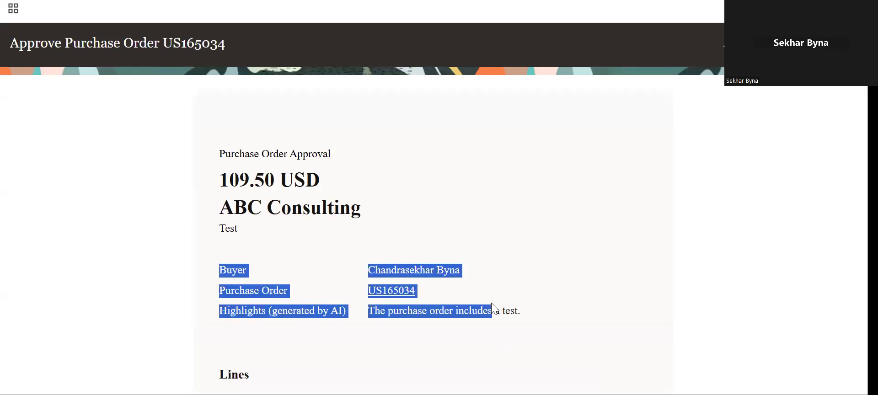
left_click(494, 310)
left_click_drag(551, 313, 221, 313)
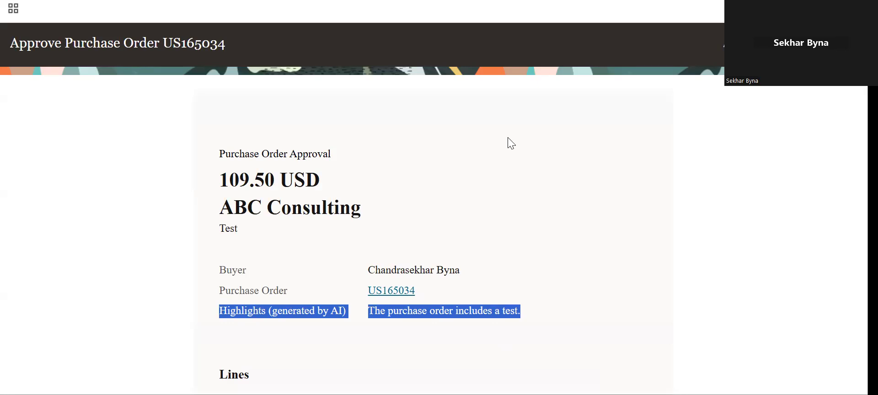
left_click(511, 311)
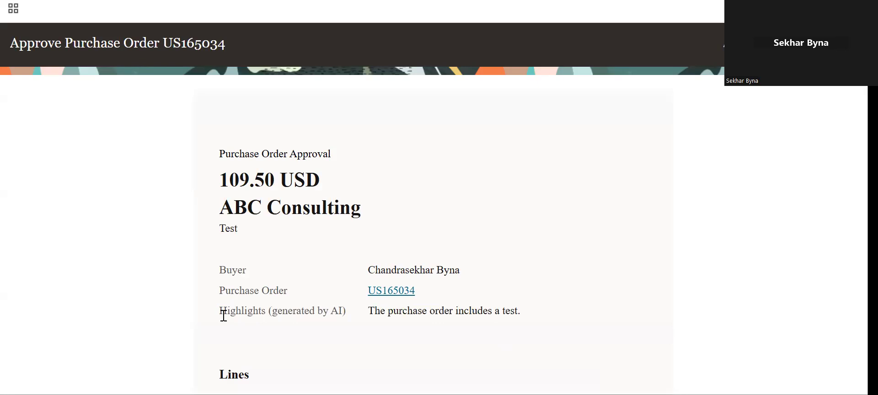
left_click_drag(219, 313, 449, 337)
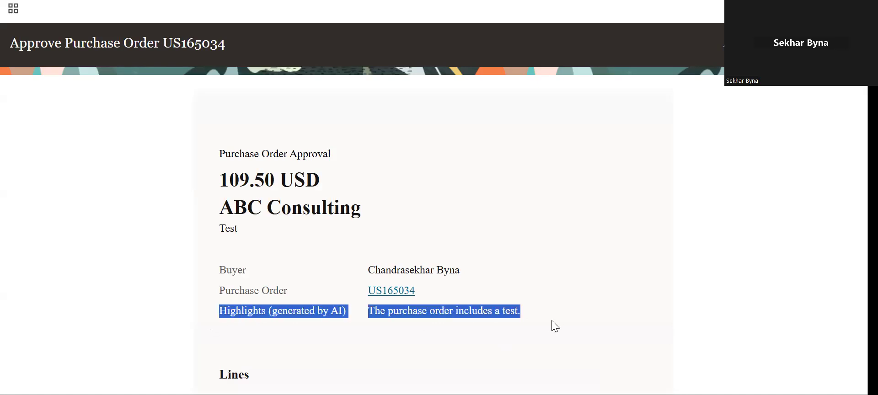